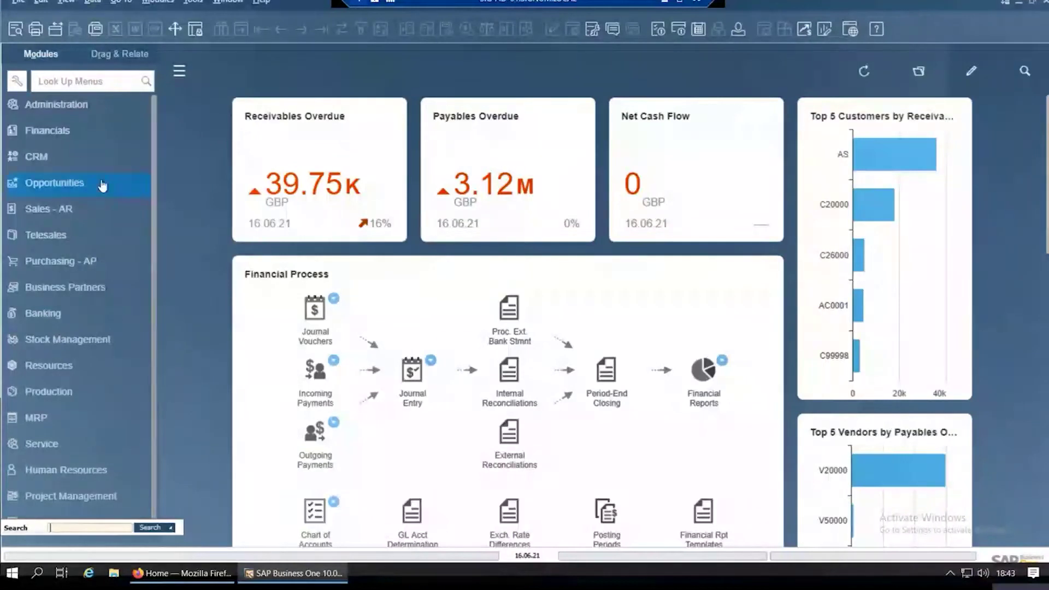
# - Open the Trial Balance selection criteria from the financial reports and enlarge the window to full size
pyautogui.click(59, 133)
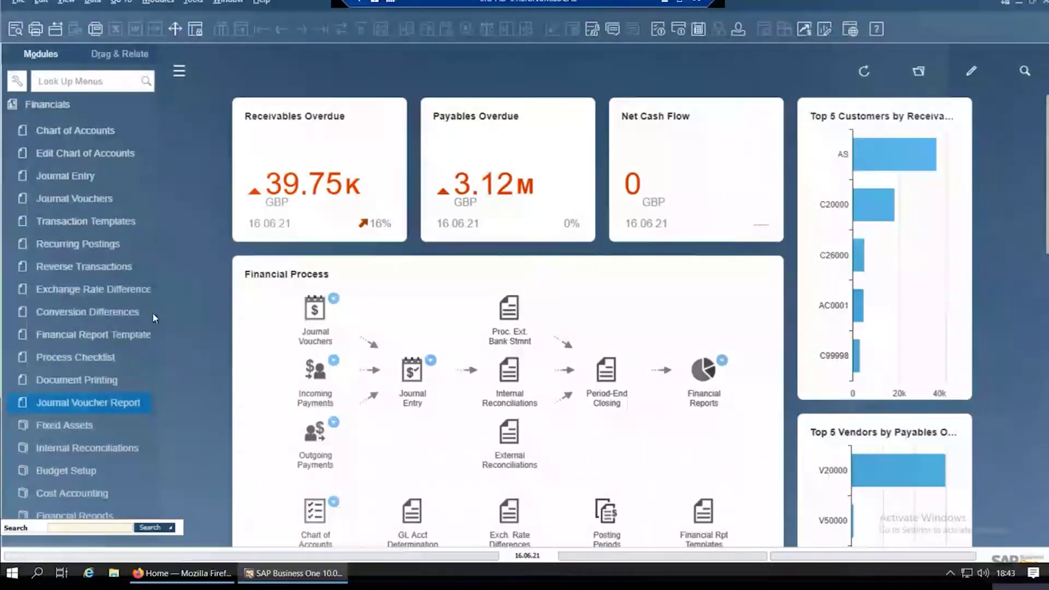
pyautogui.scroll(-5, 153, 328)
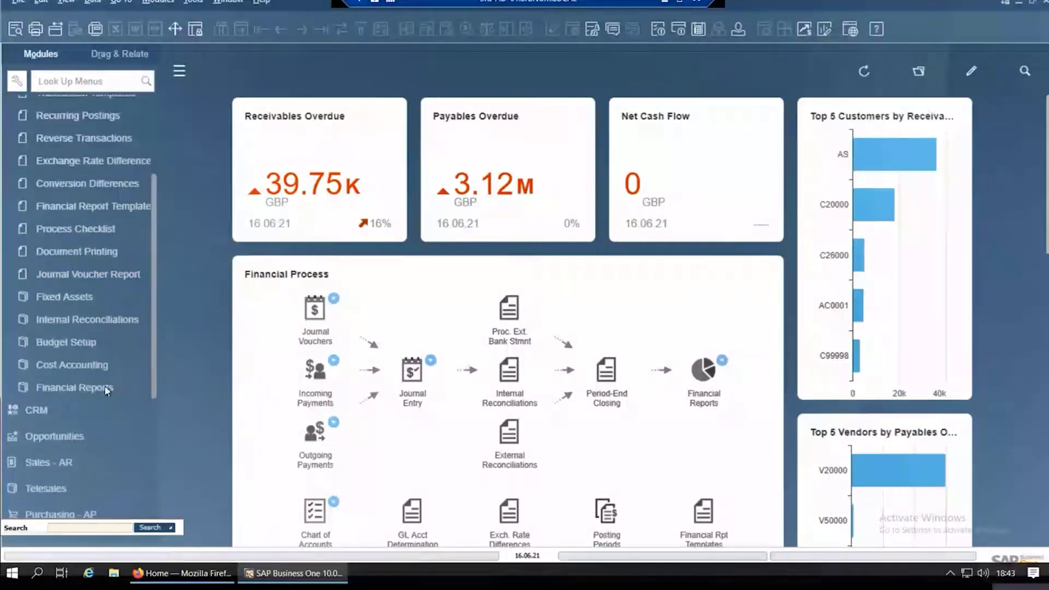
pyautogui.click(104, 386)
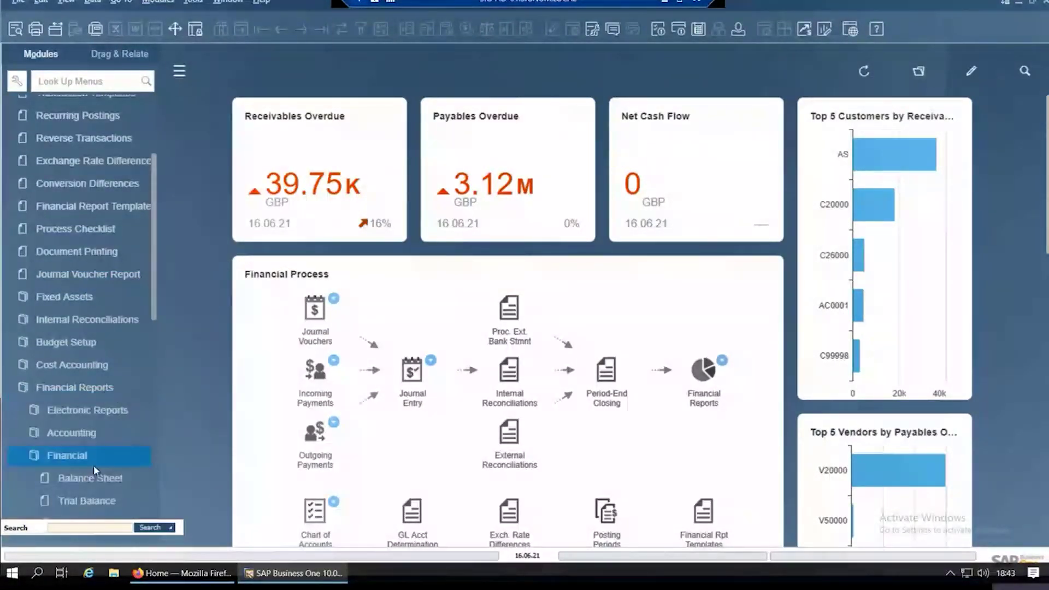
pyautogui.click(90, 500)
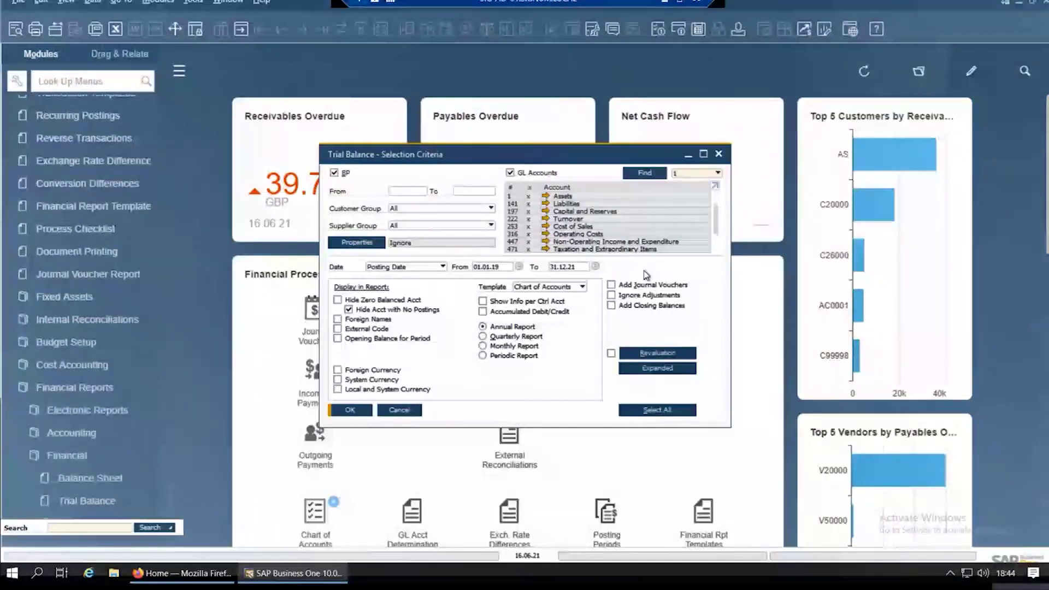
pyautogui.click(703, 154)
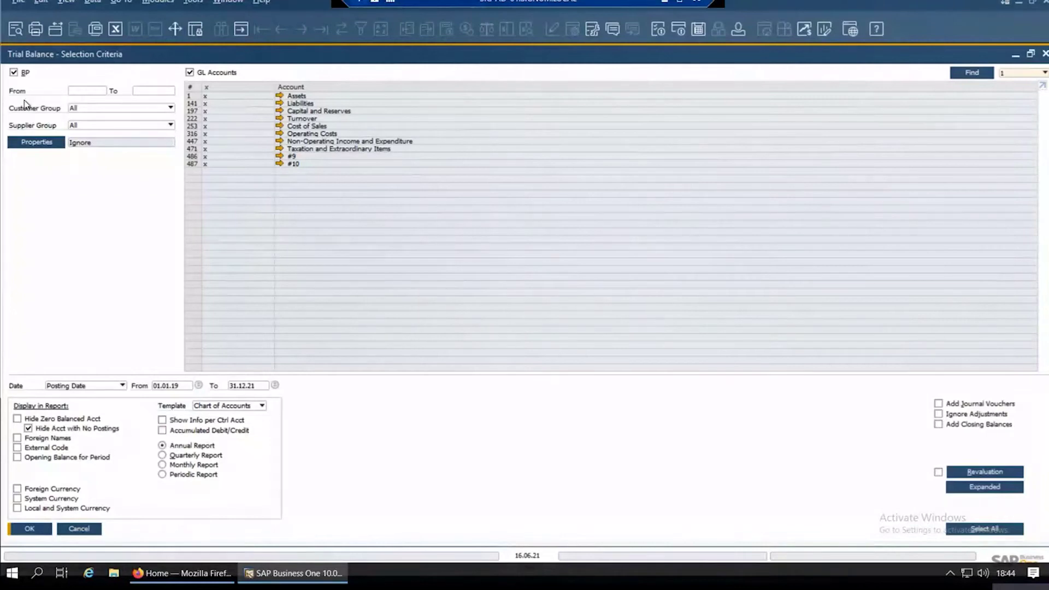
# - Run the Trial Balance at account level 5 for G/L accounts only, excluding business partners, and hide the titles in the report
pyautogui.click(14, 73)
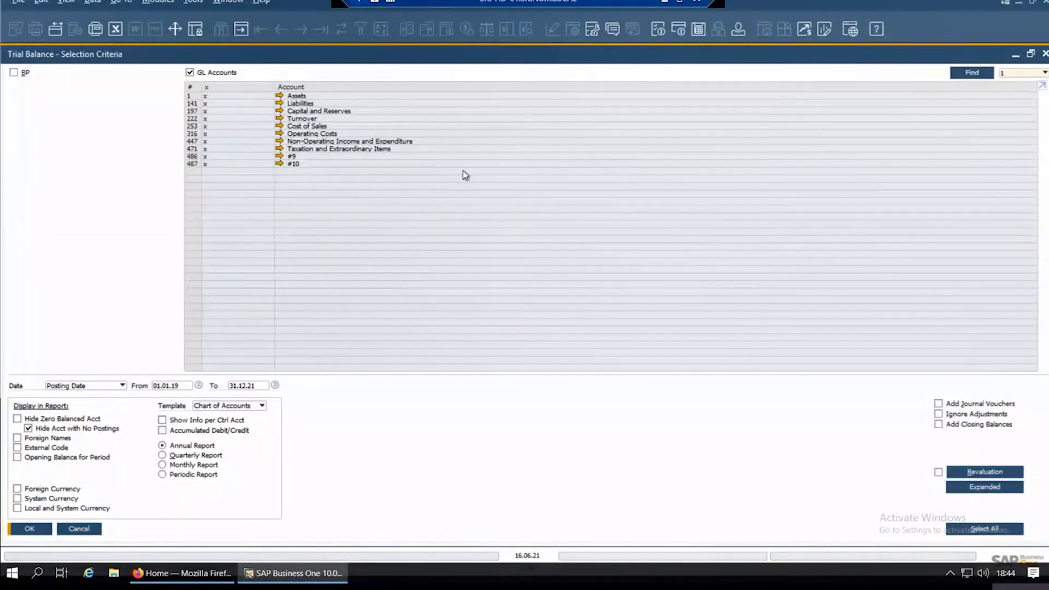
pyautogui.click(1012, 73)
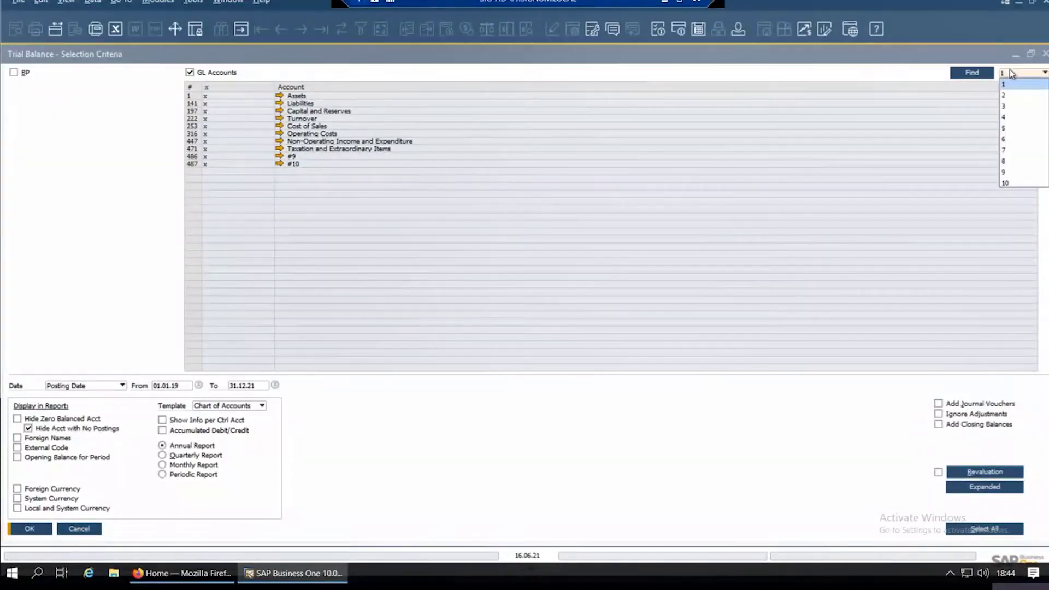
pyautogui.click(1006, 129)
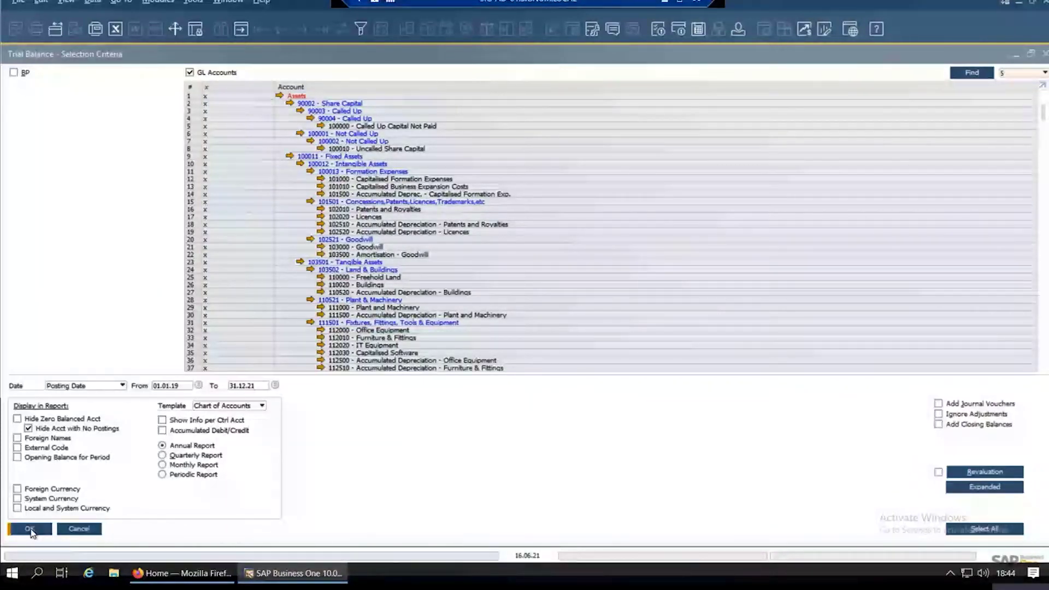
pyautogui.click(30, 529)
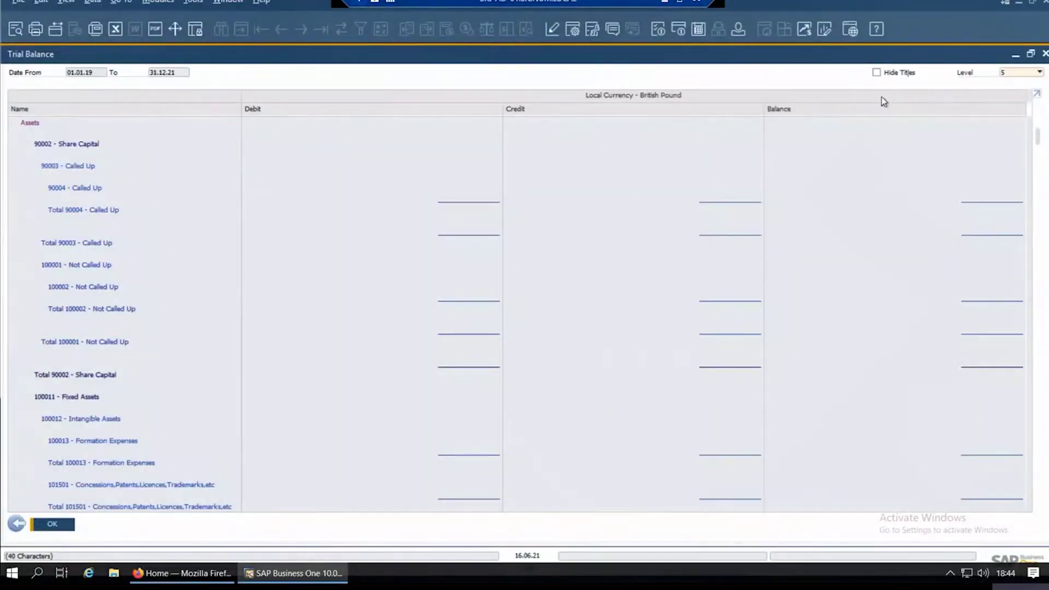
pyautogui.click(876, 73)
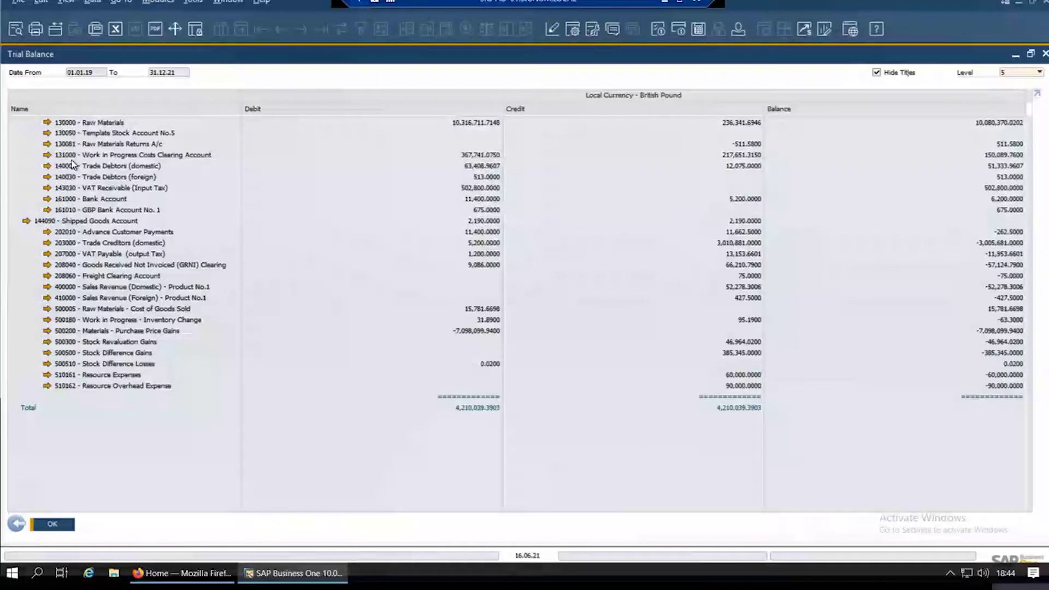
# - Drill from account 202010 Advance Customer Payments into its balance transactions, and close everything through to the Trial Balance criteria
pyautogui.click(47, 233)
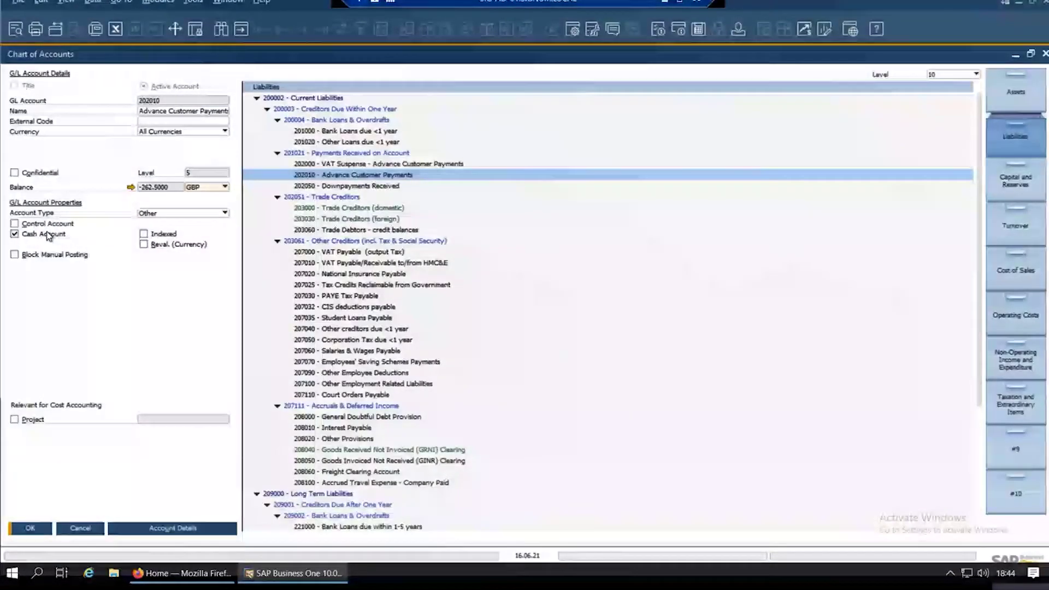
pyautogui.click(131, 187)
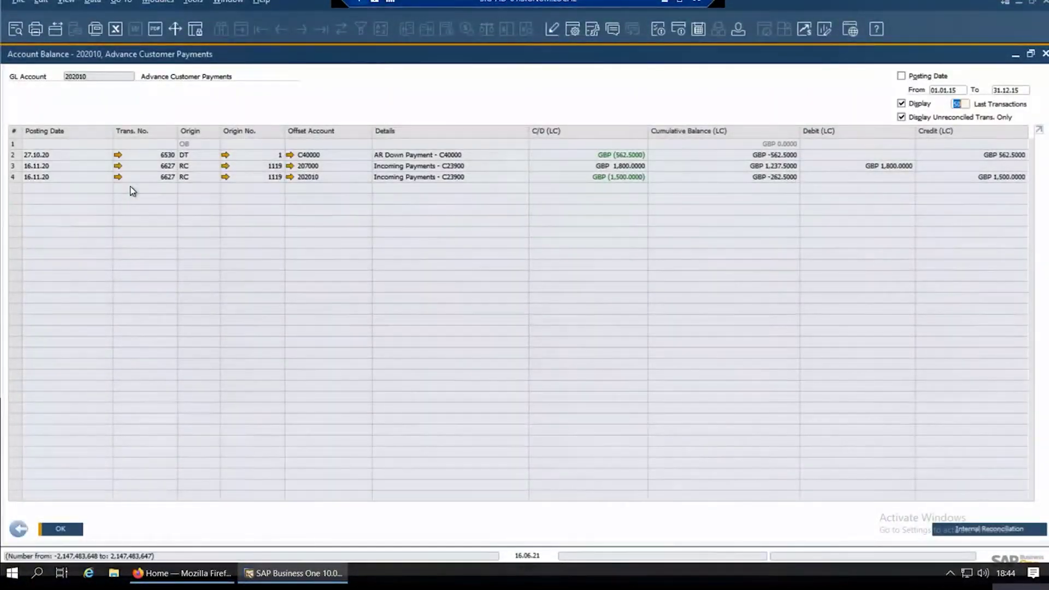
pyautogui.click(60, 529)
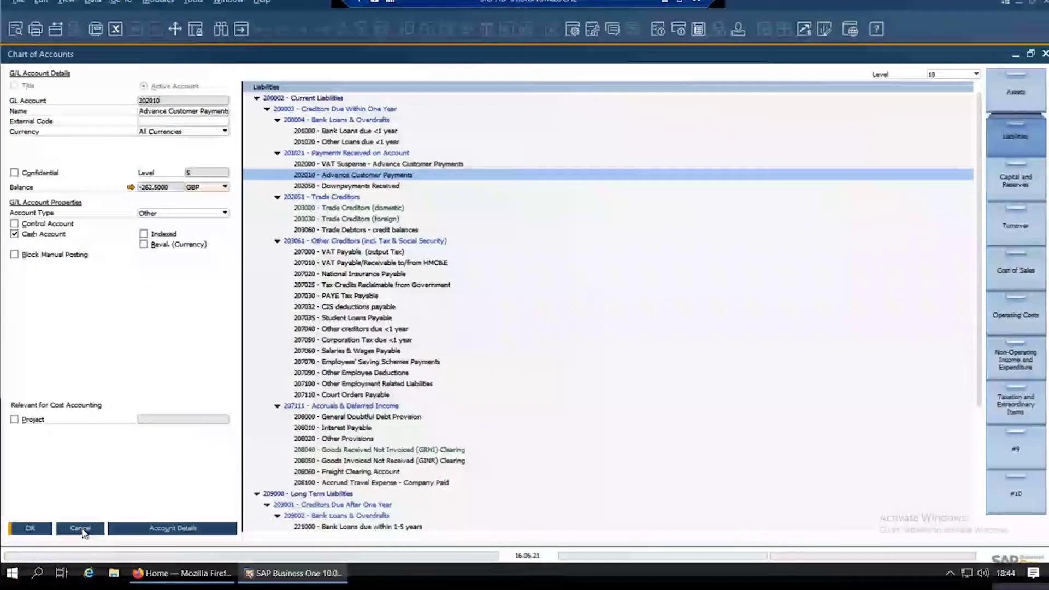
pyautogui.click(82, 530)
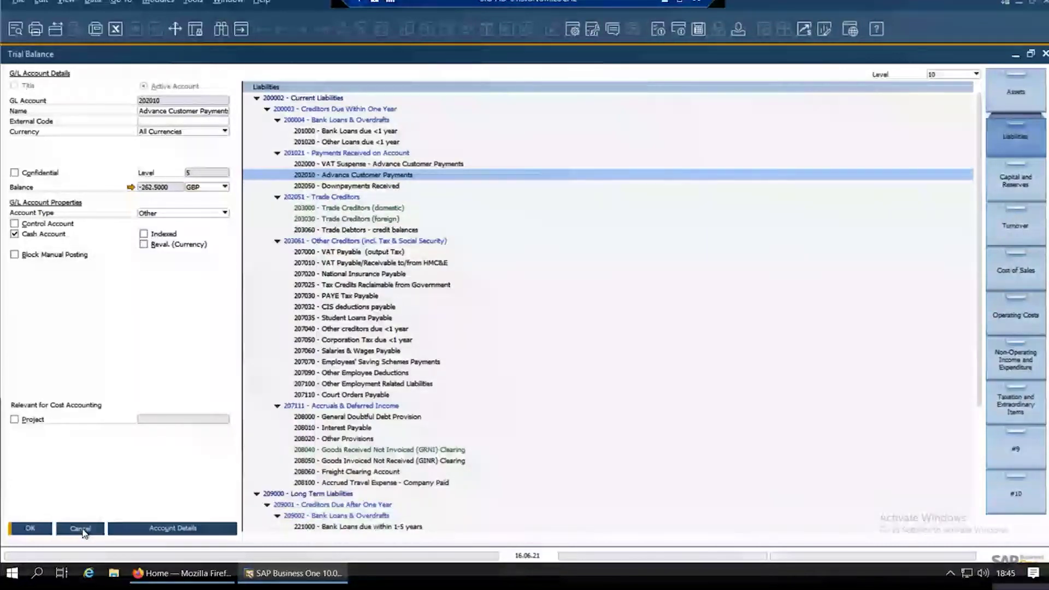
pyautogui.click(16, 524)
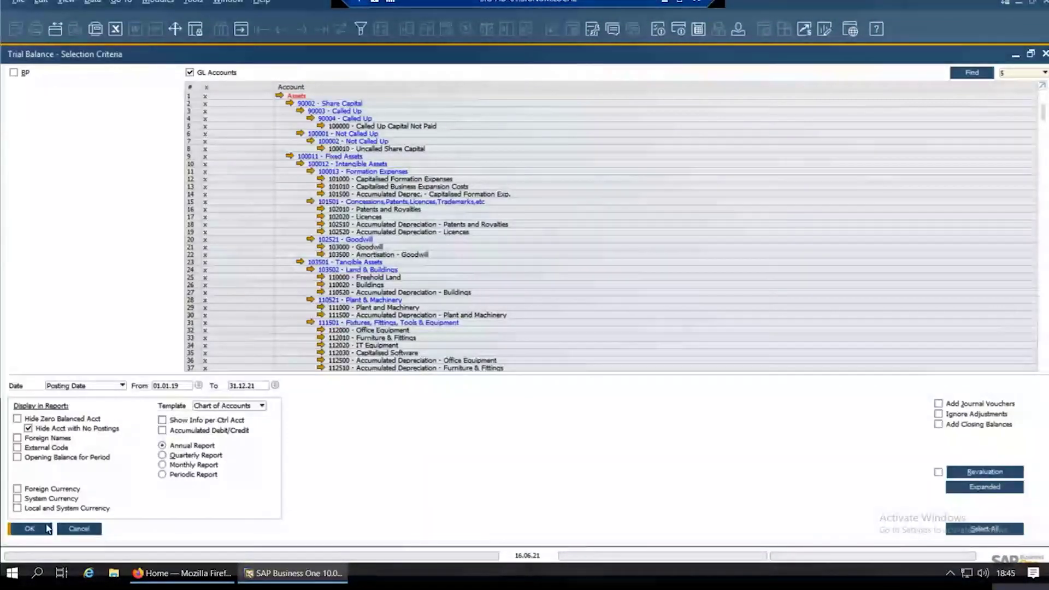
pyautogui.click(79, 528)
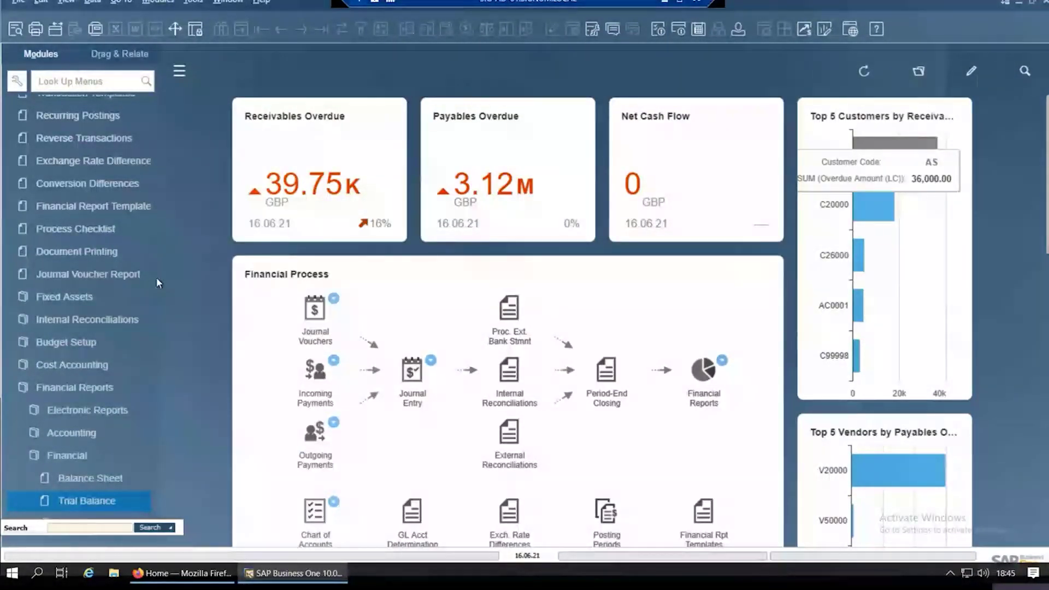
# - Open Posting Periods under system initialisation at full size and sort the periods by posting start date, newest first
pyautogui.scroll(3, 155, 271)
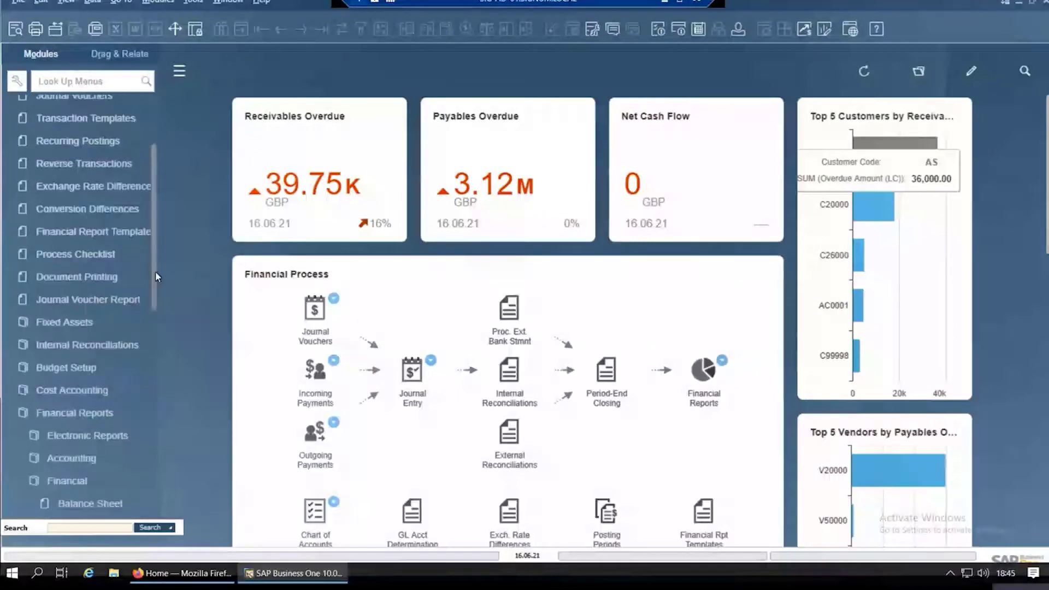
pyautogui.click(93, 134)
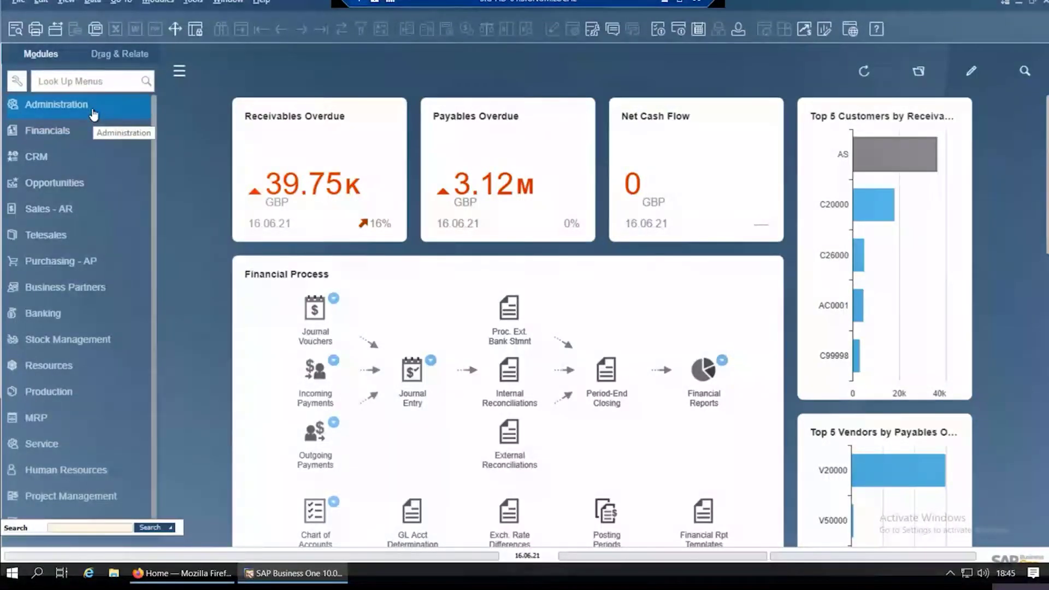
pyautogui.click(94, 113)
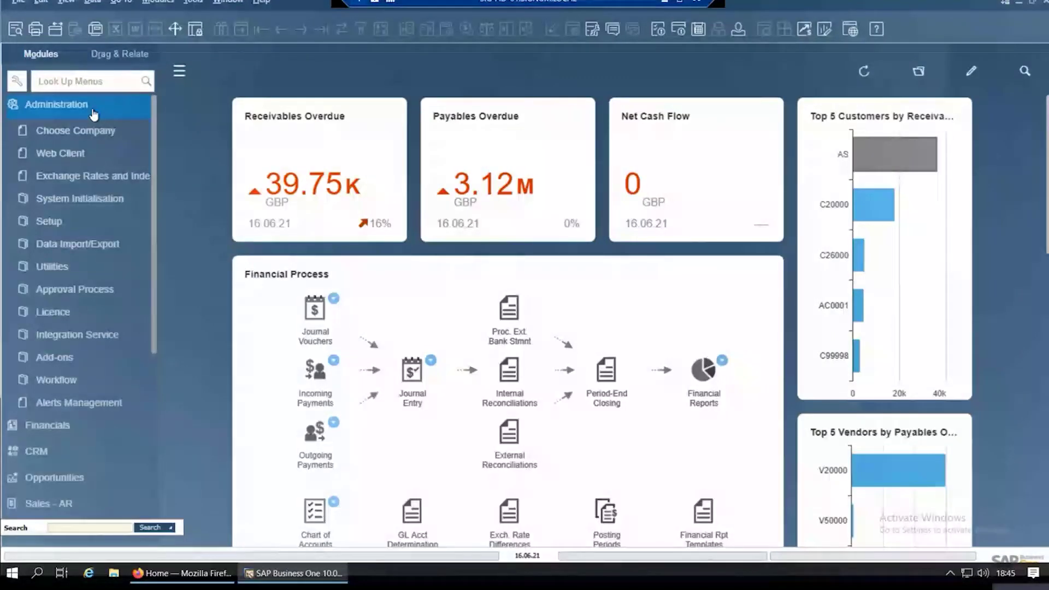
pyautogui.click(96, 199)
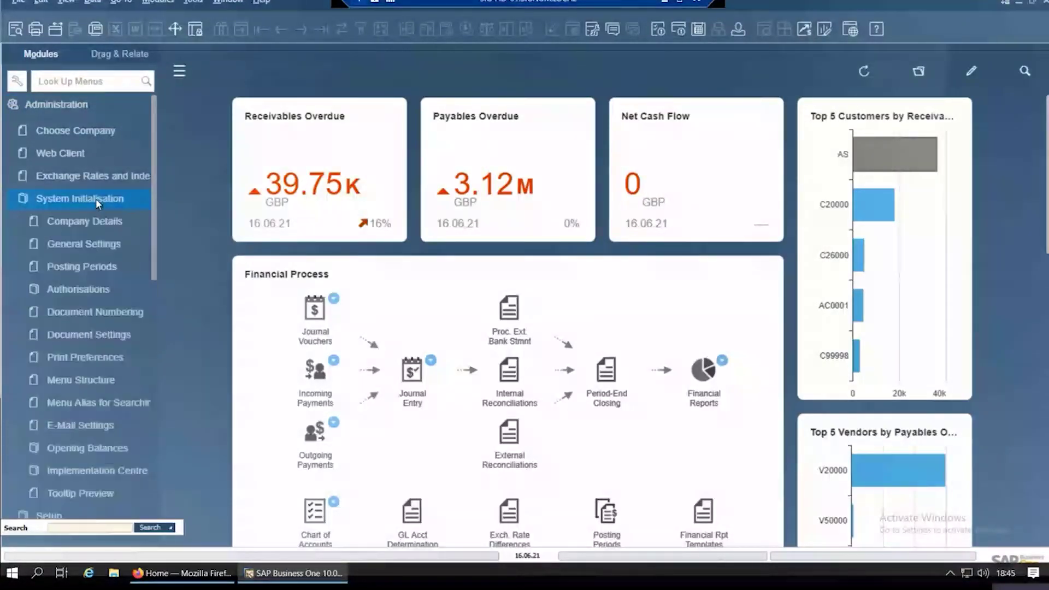
pyautogui.click(94, 266)
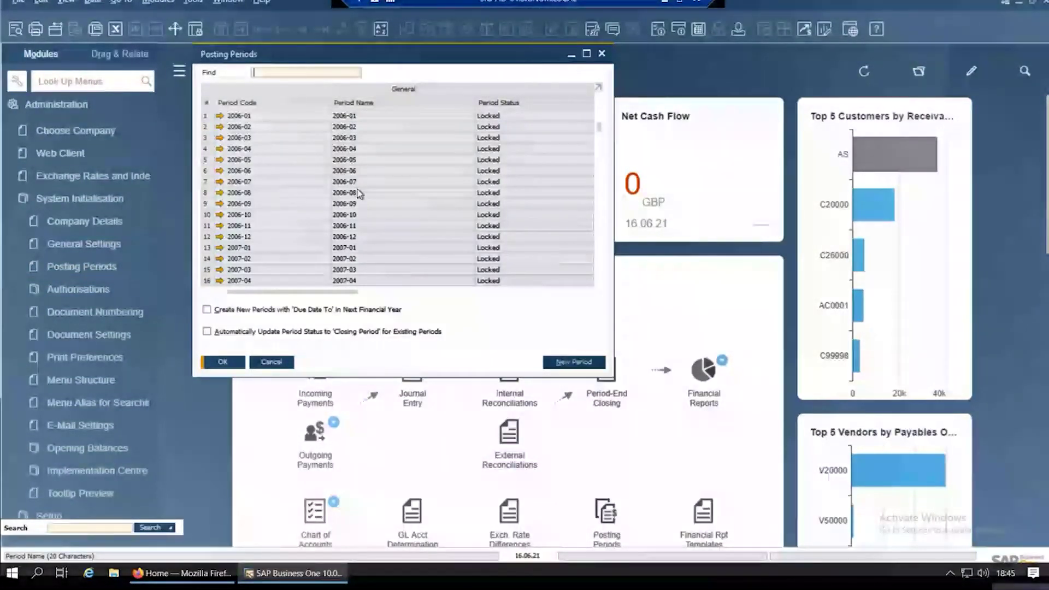
pyautogui.click(586, 53)
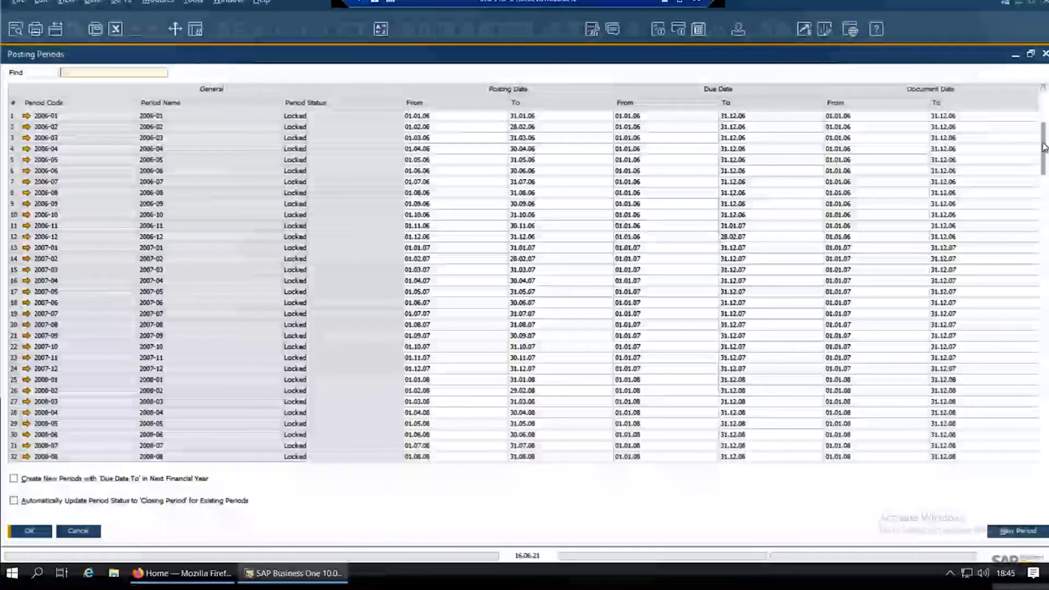
pyautogui.doubleClick(483, 102)
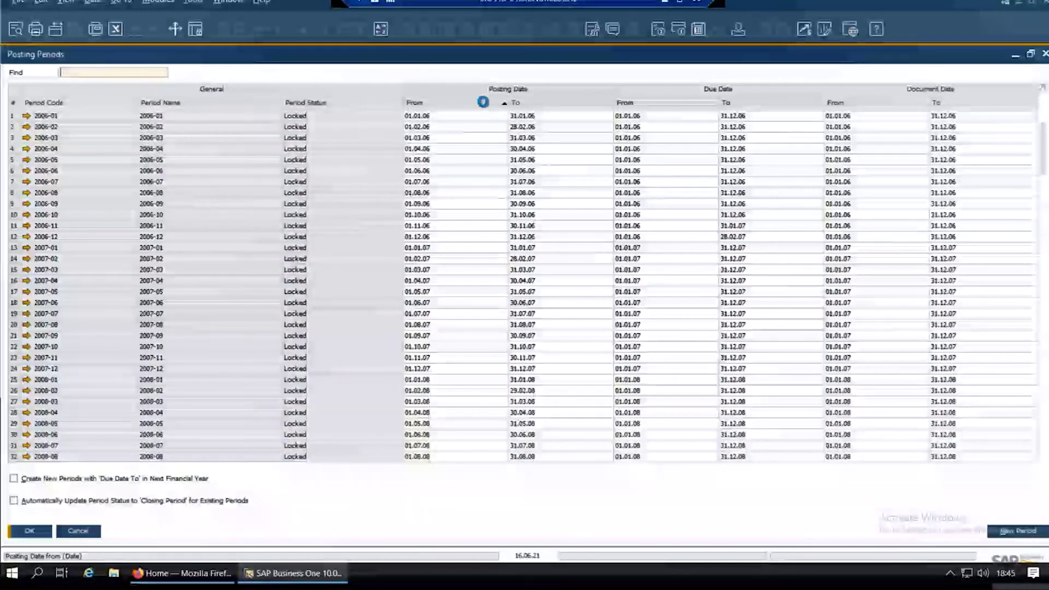
pyautogui.doubleClick(483, 103)
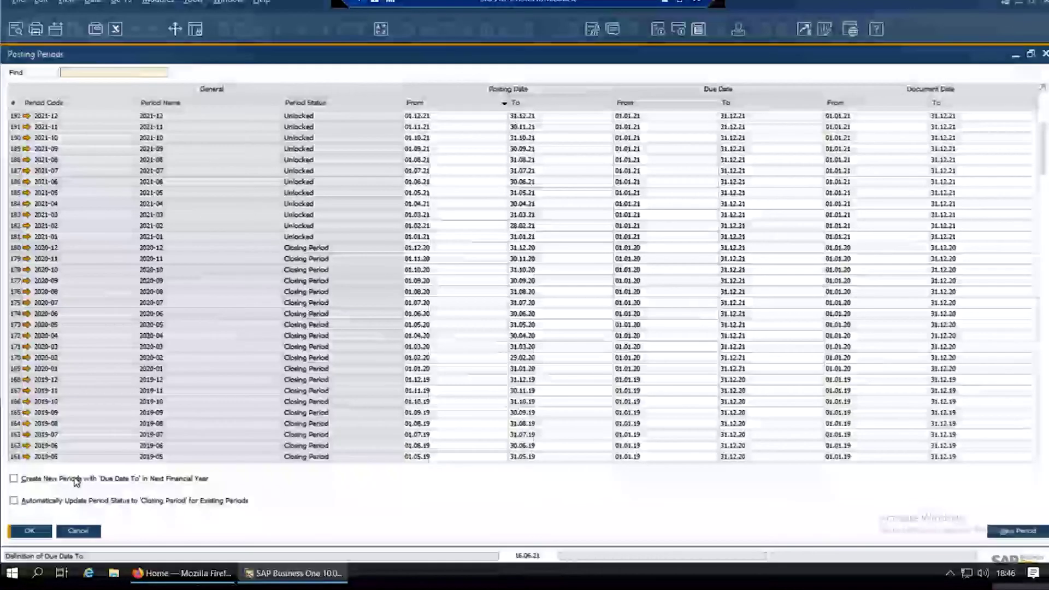
# - Try the option to create new periods with 'Due Date To' in the next financial year, set to end of December, without saving
pyautogui.click(14, 479)
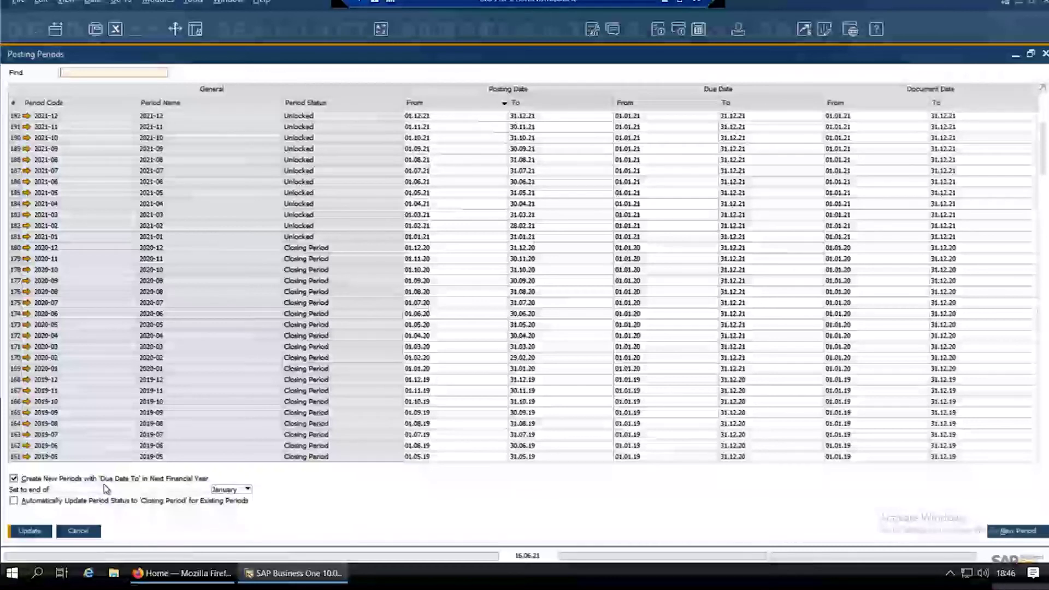
pyautogui.click(237, 490)
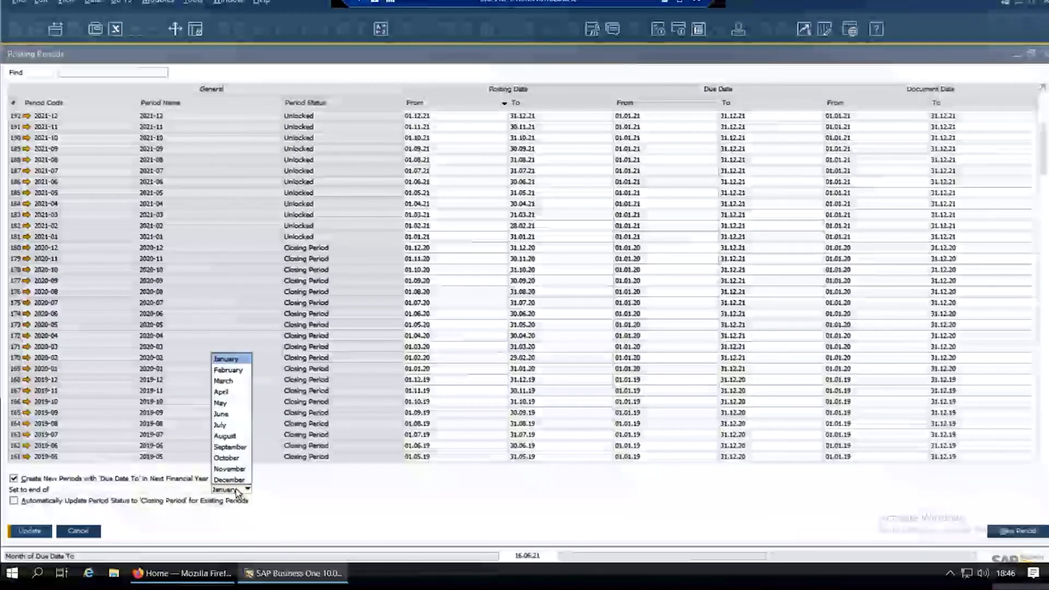
pyautogui.click(230, 480)
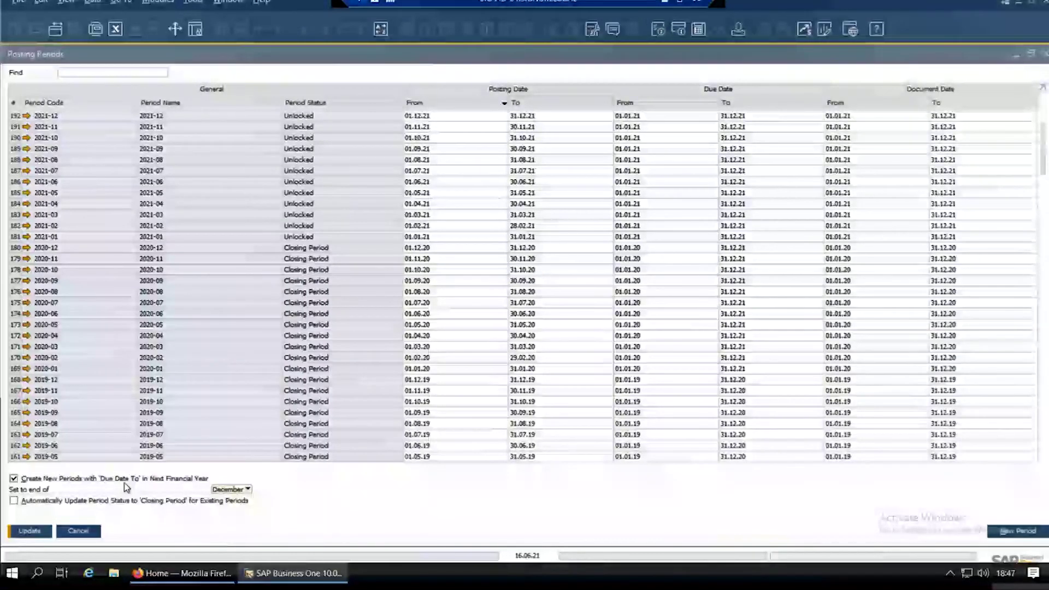
pyautogui.click(79, 532)
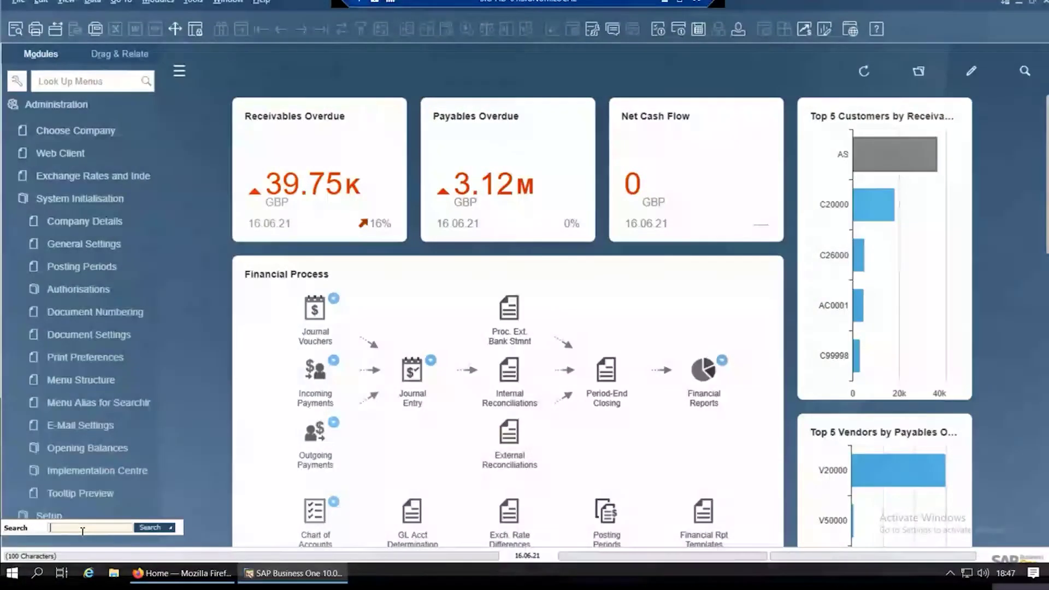
# - Open the Journal Entry form under Financials and go to the first journal entry on record
pyautogui.click(45, 198)
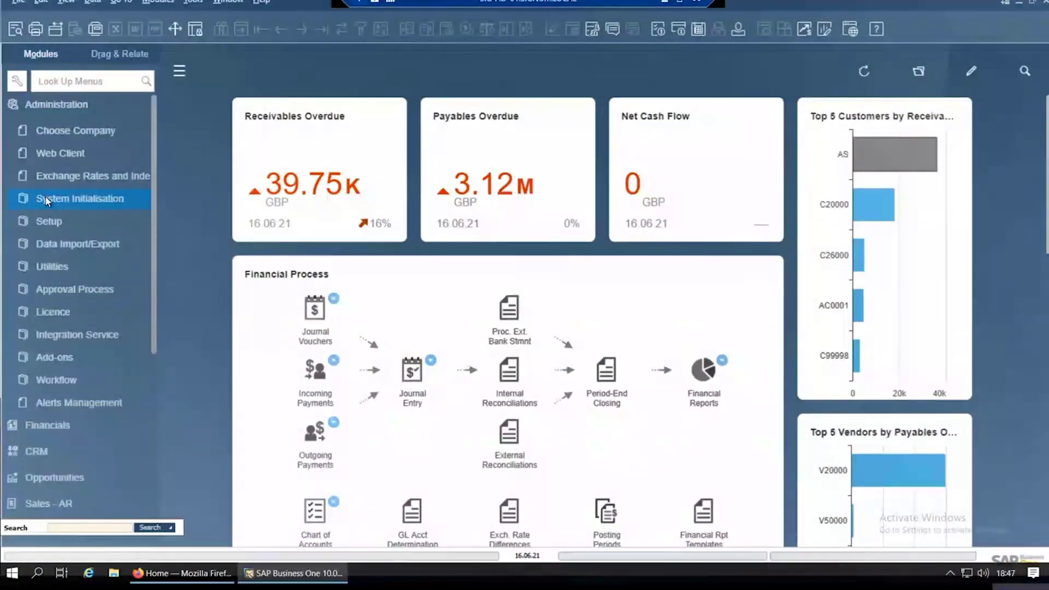
pyautogui.click(57, 106)
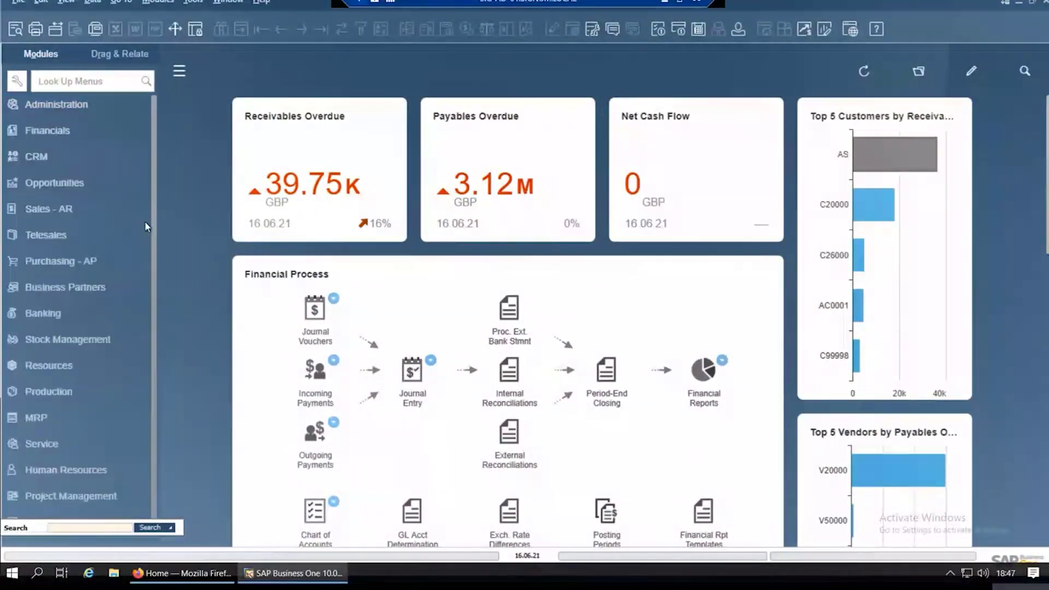
pyautogui.click(58, 130)
pyautogui.click(78, 175)
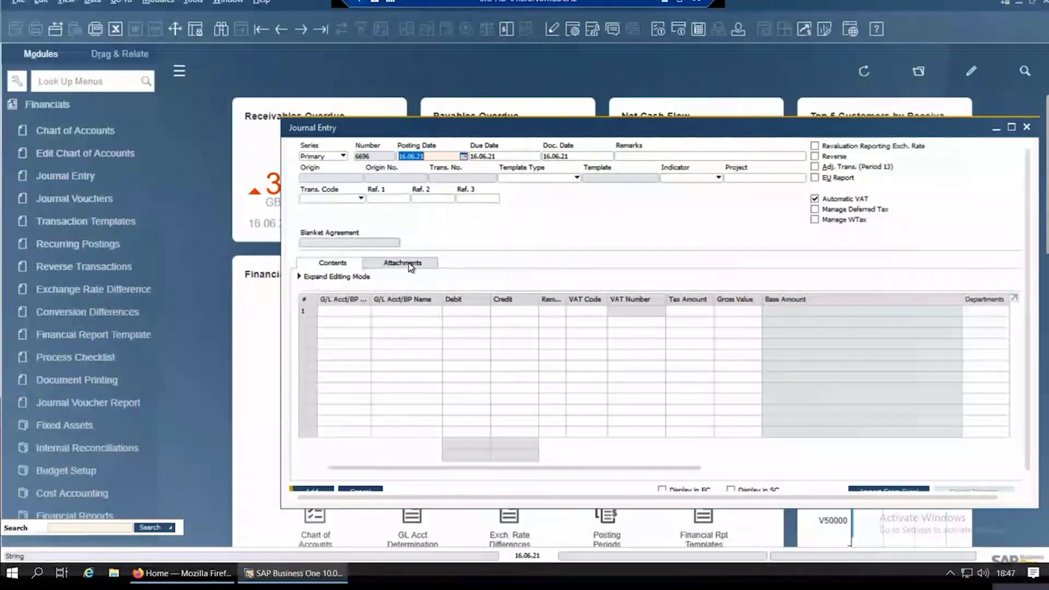
pyautogui.click(302, 31)
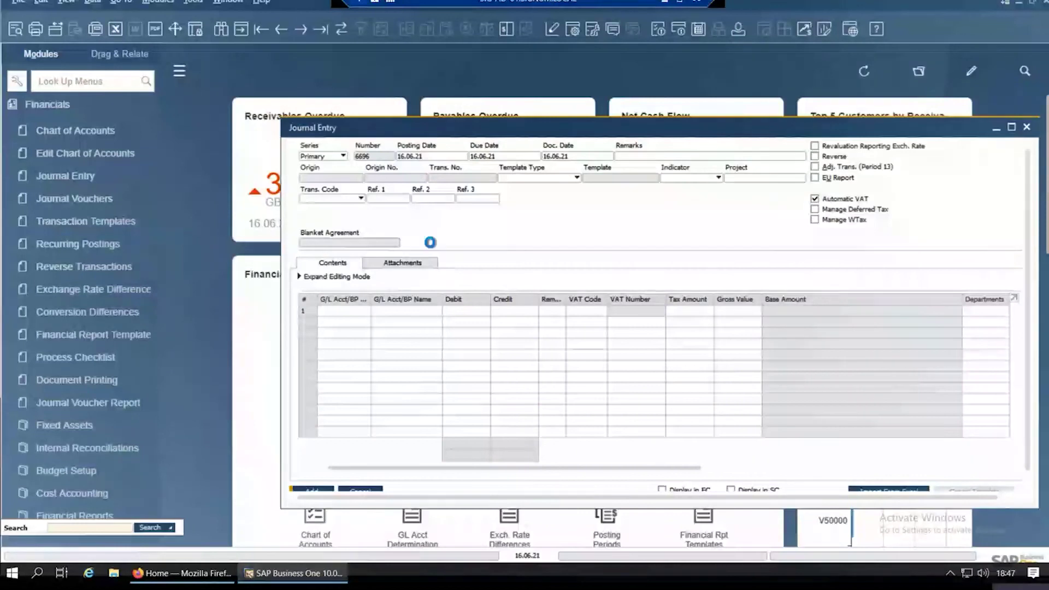
# - Review the journal entry's attachments and its account lines at full window size, and close the entry without changes
pyautogui.click(403, 263)
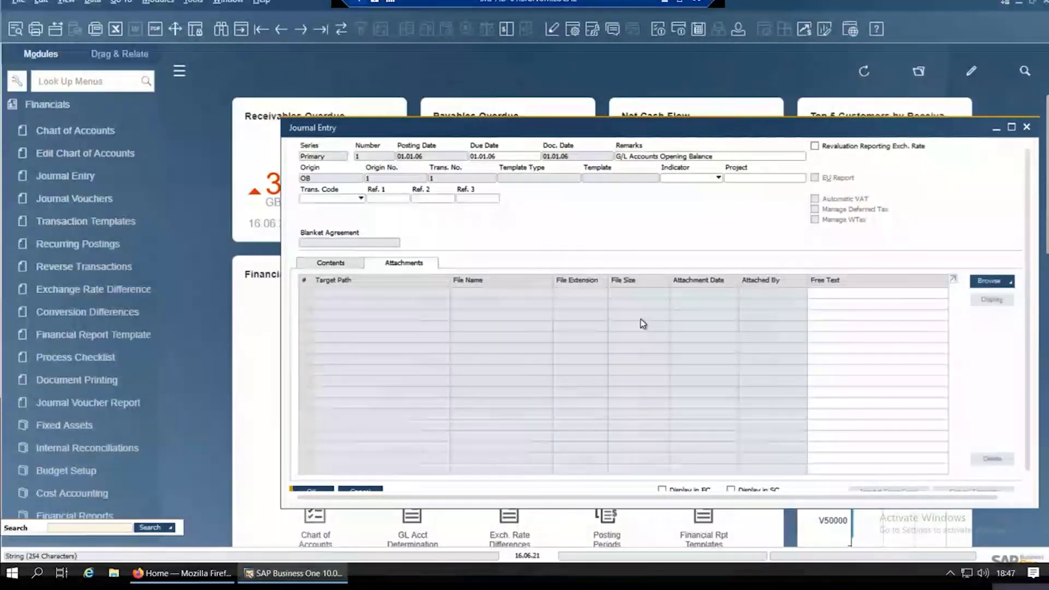
pyautogui.click(334, 266)
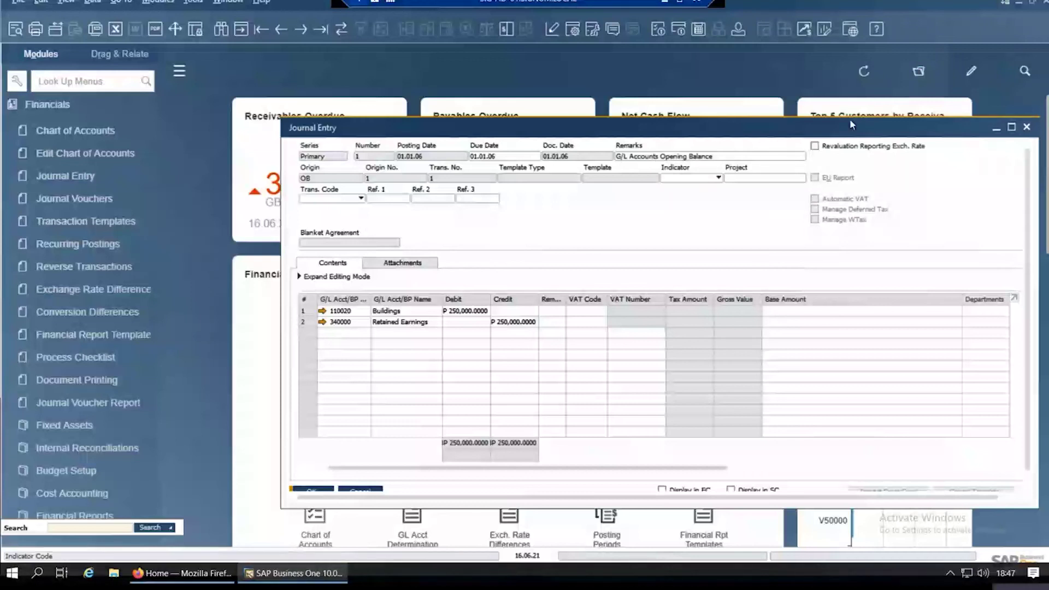
pyautogui.click(1011, 127)
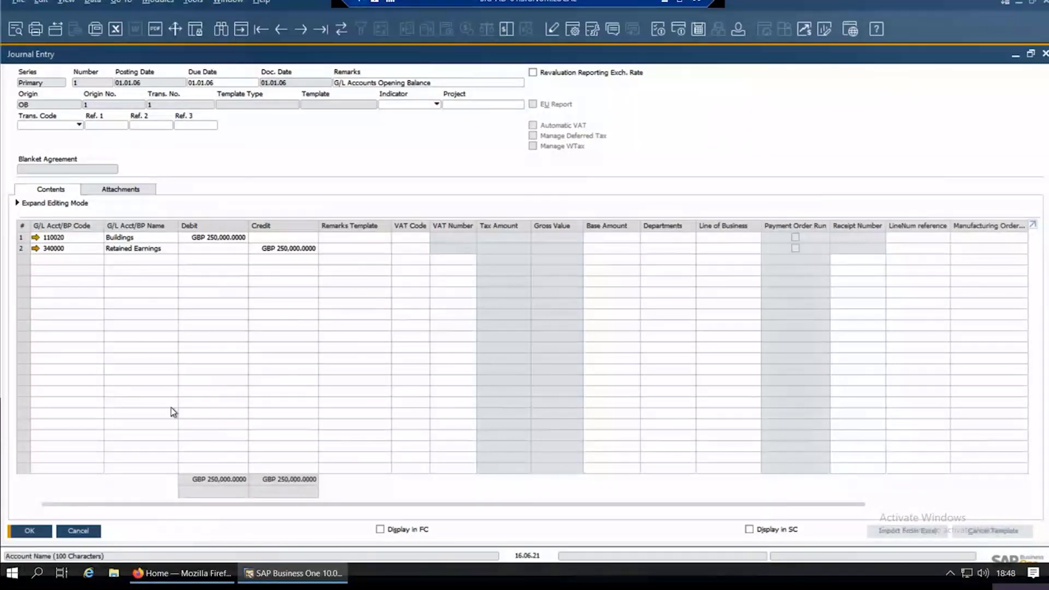
pyautogui.click(89, 531)
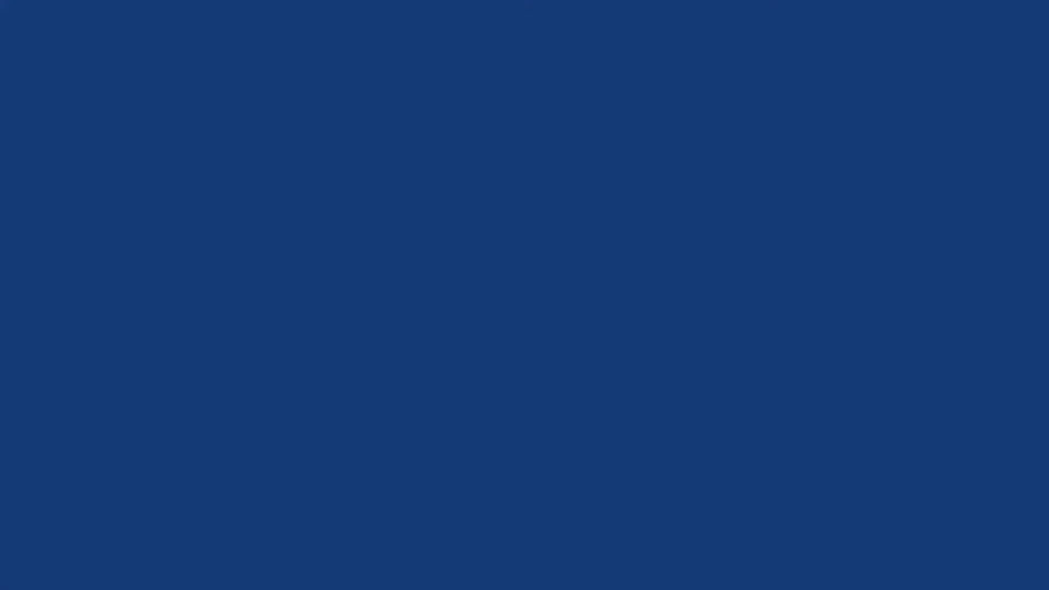